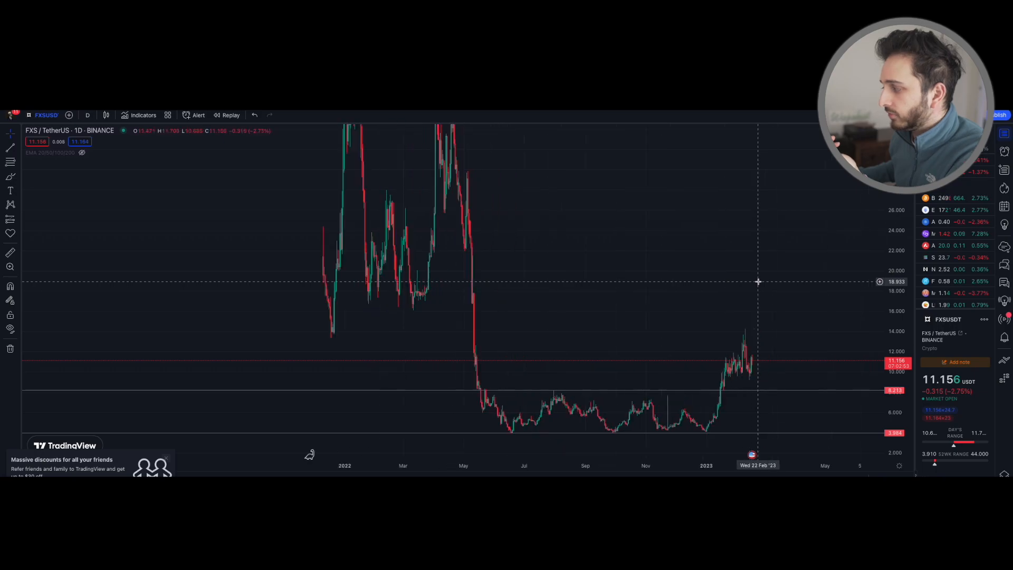
- Pan the FXS/USDT daily chart toward recent prices and select the range line near 8.2
left_click_drag(759, 281, 677, 238)
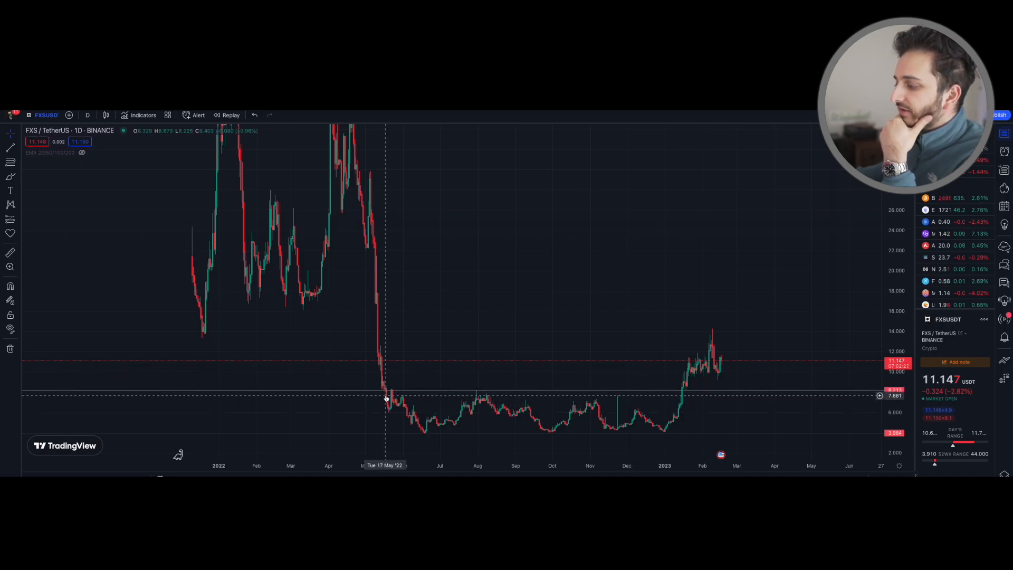
left_click(386, 391)
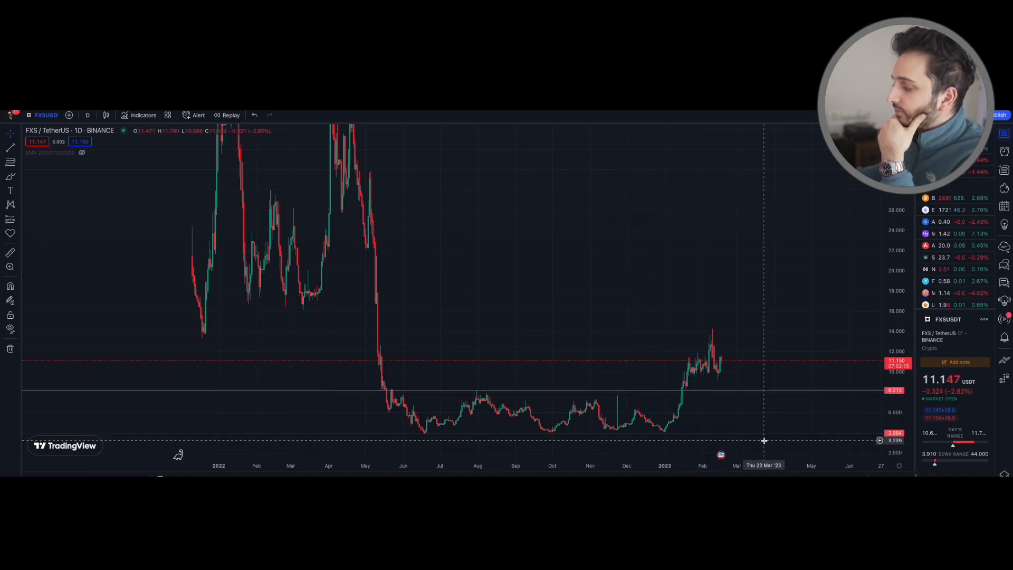
scroll(790, 365, "up", 3)
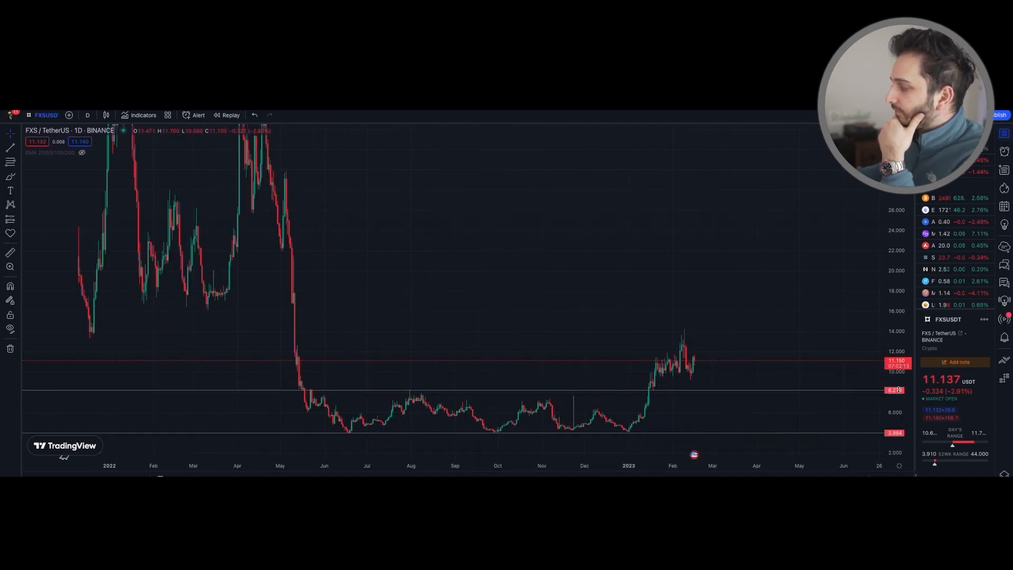
scroll(790, 365, "down", 2)
scroll(541, 284, "down", 2)
left_click_drag(542, 284, 522, 229)
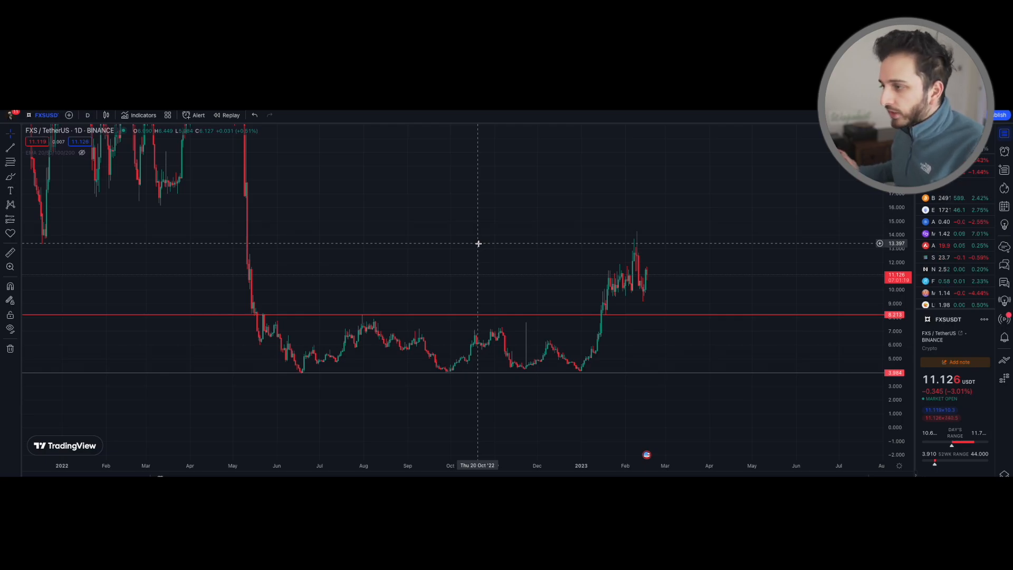
scroll(479, 244, "up", 2)
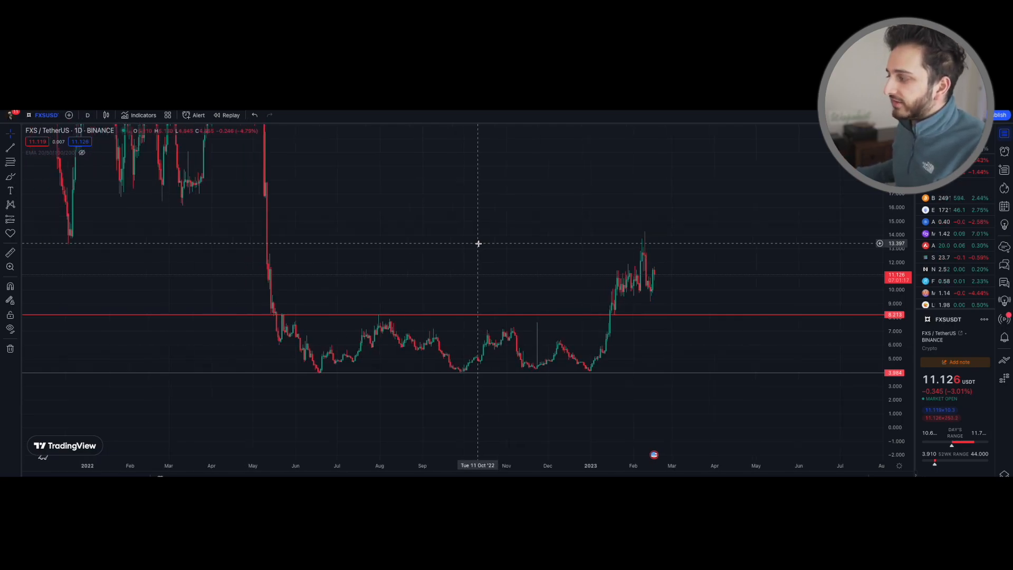